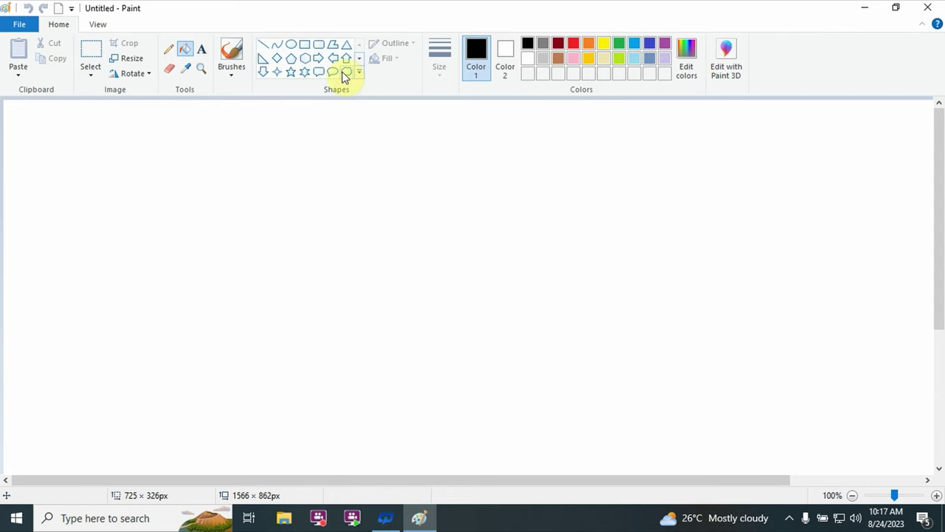
Step: Draw a black rounded rectangle about 579 × 299 px in the middle of the canvas and fill it with orange
click(321, 45)
drag(223, 182, 622, 386)
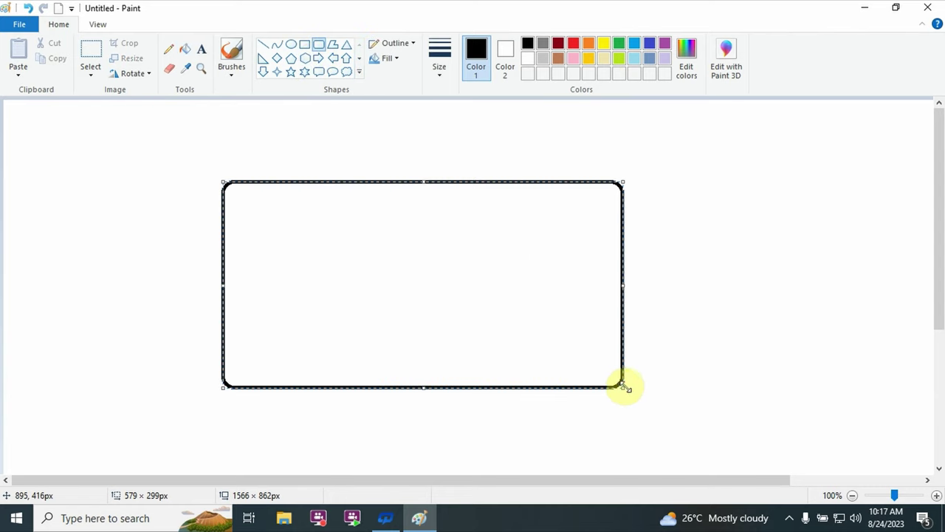
click(305, 49)
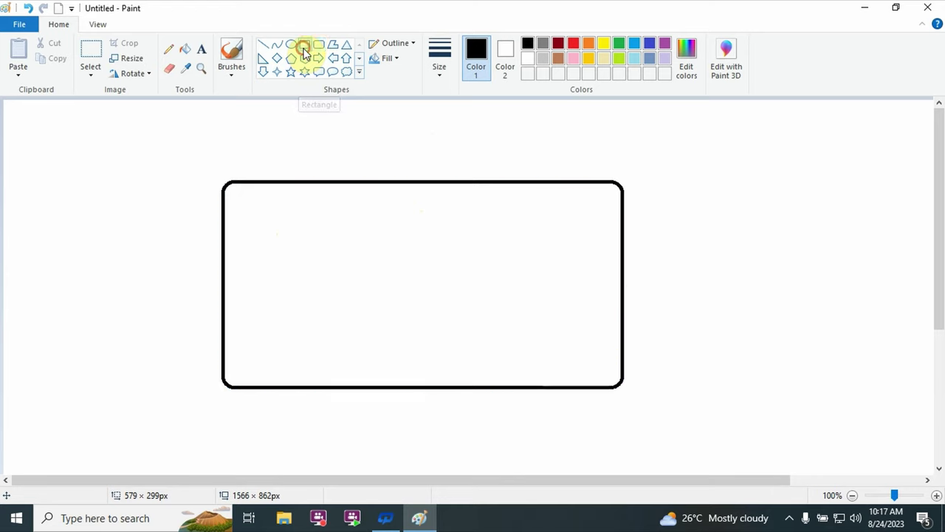
click(619, 46)
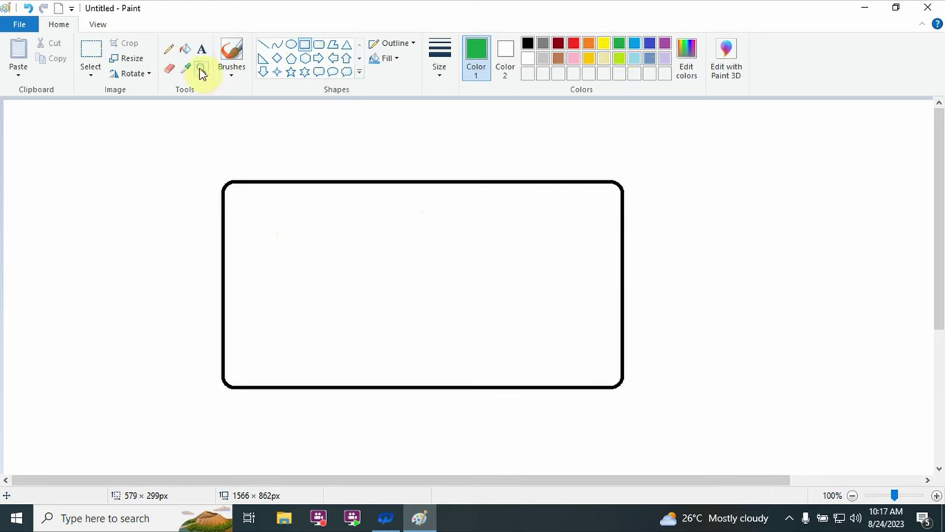
click(190, 50)
click(589, 43)
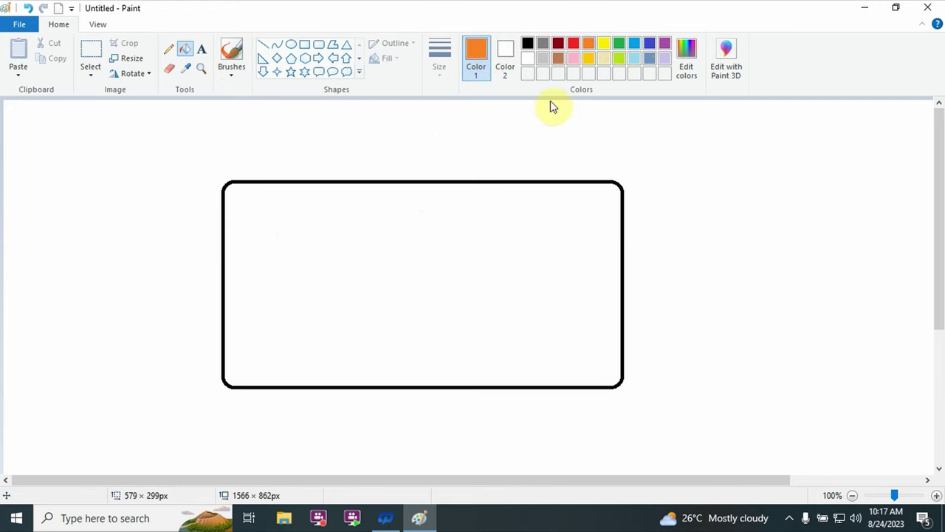
click(510, 223)
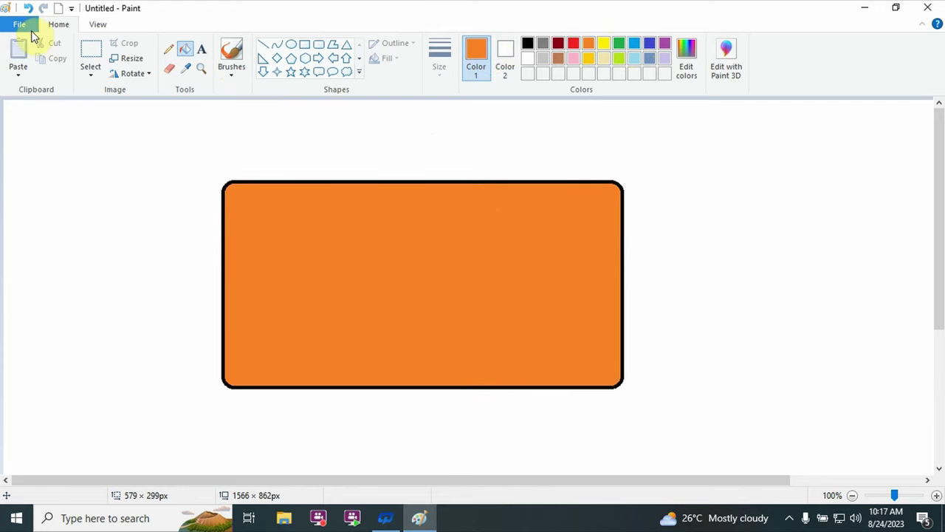
Step: Save the picture to the Desktop as "Avadh Glo 1" in JPEG format
click(22, 25)
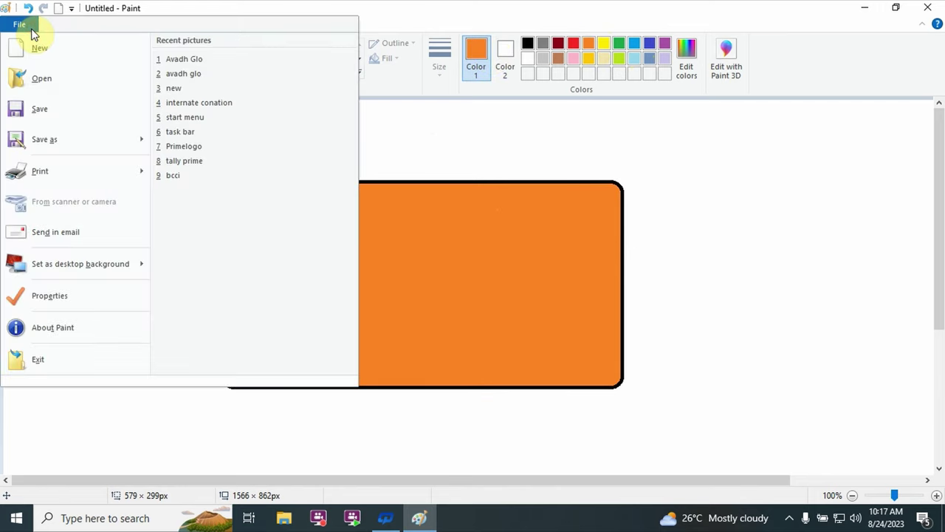
click(56, 111)
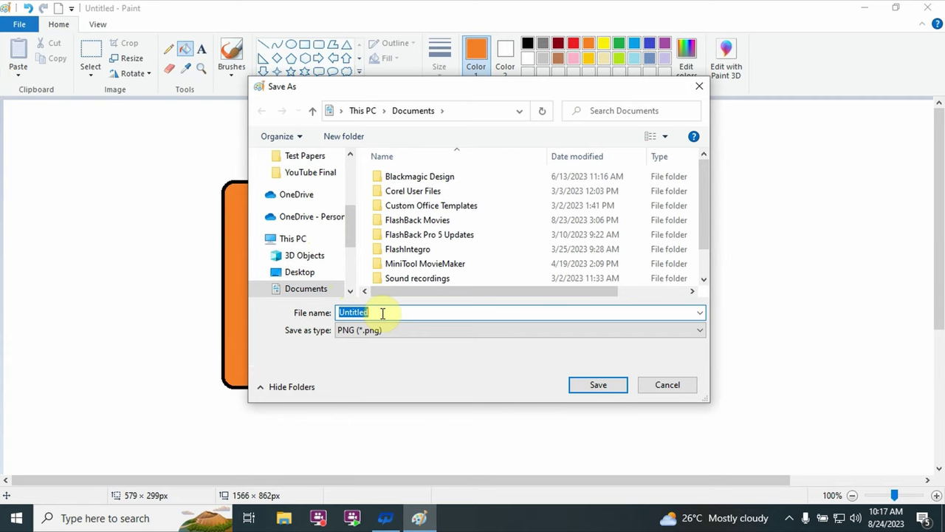
text(Ava)
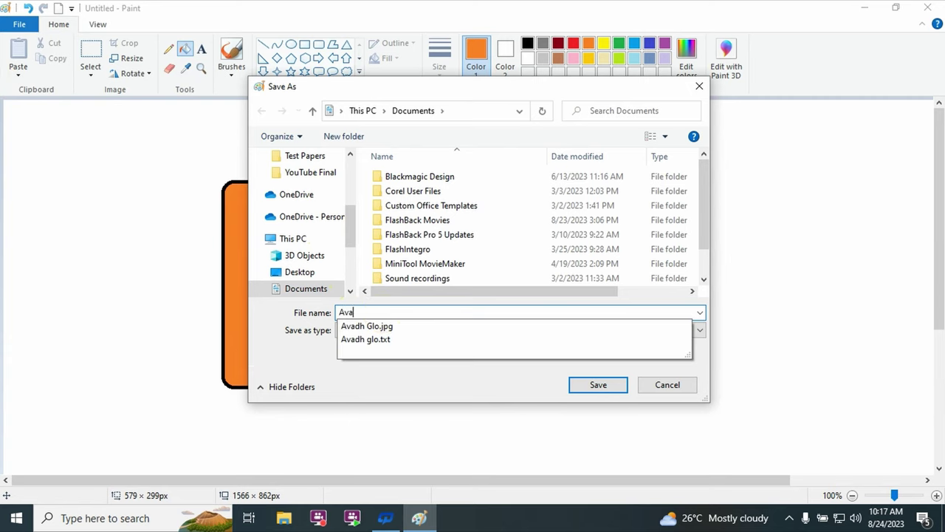
text(dh Glo)
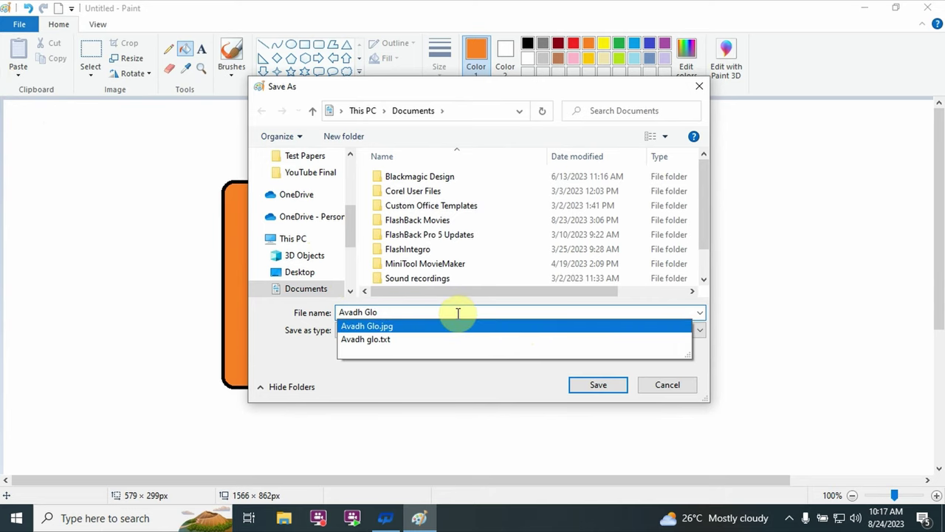
text( 1)
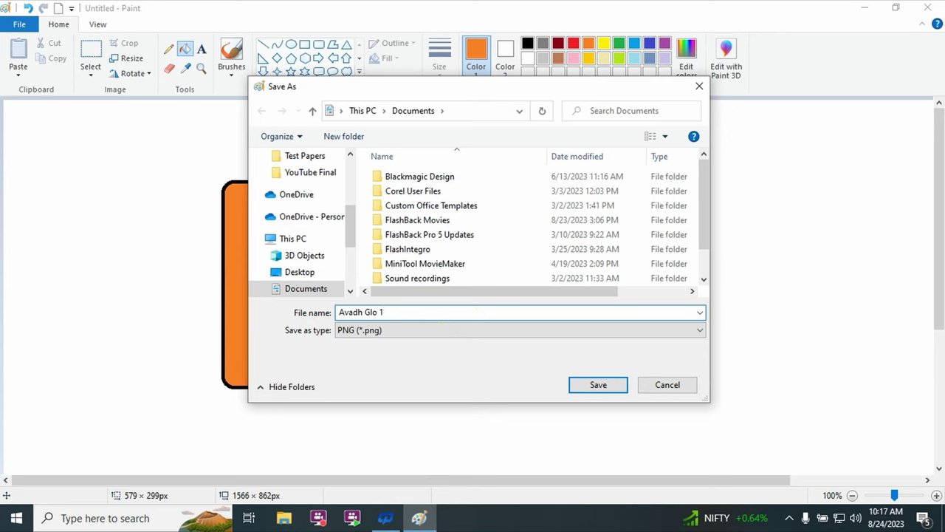
click(412, 330)
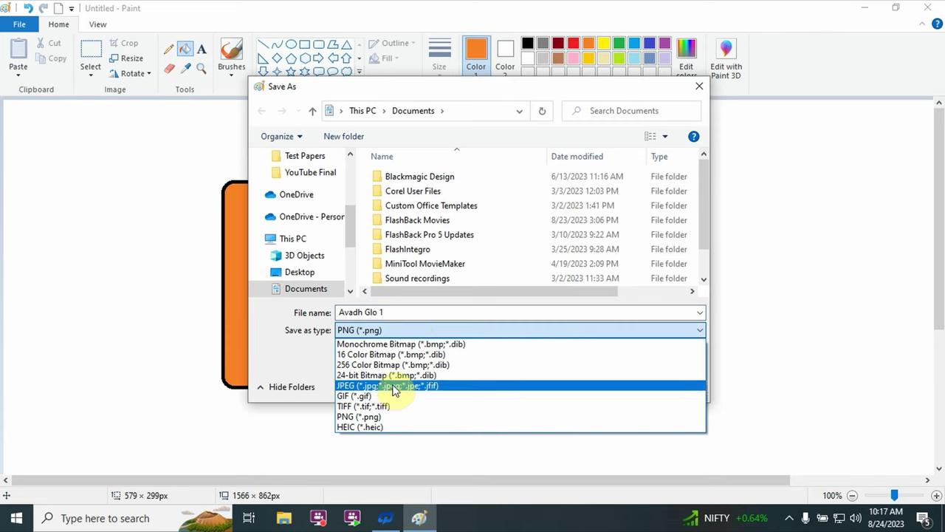
click(393, 385)
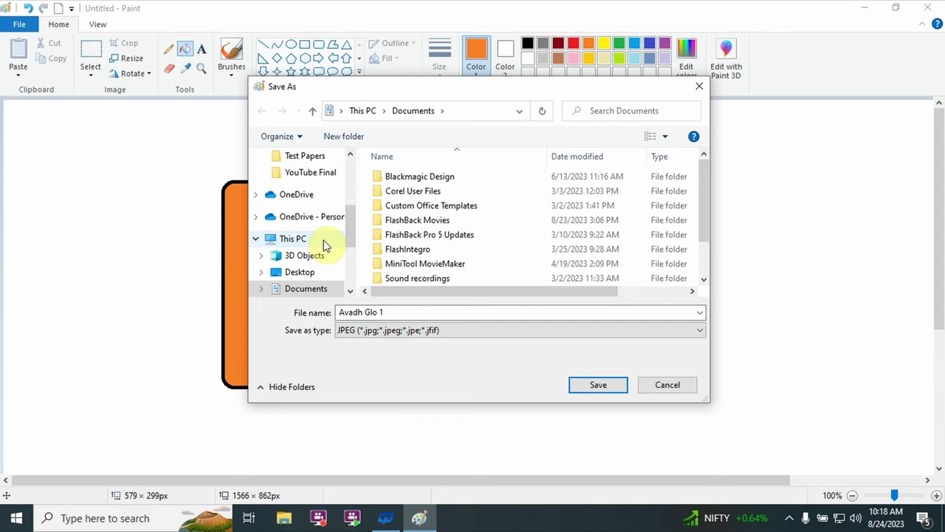
click(302, 271)
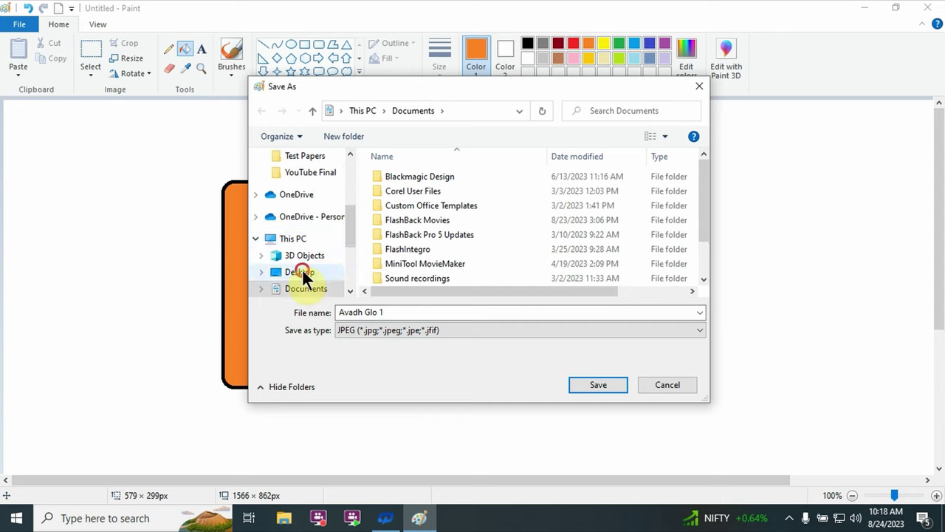
click(598, 387)
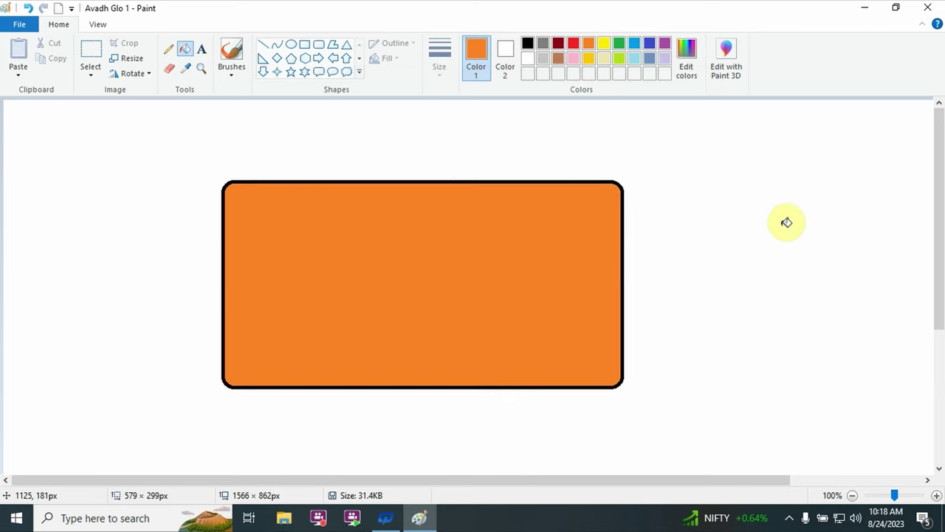
Step: Close the saved picture's Paint window and launch Paint again with a blank canvas
click(927, 7)
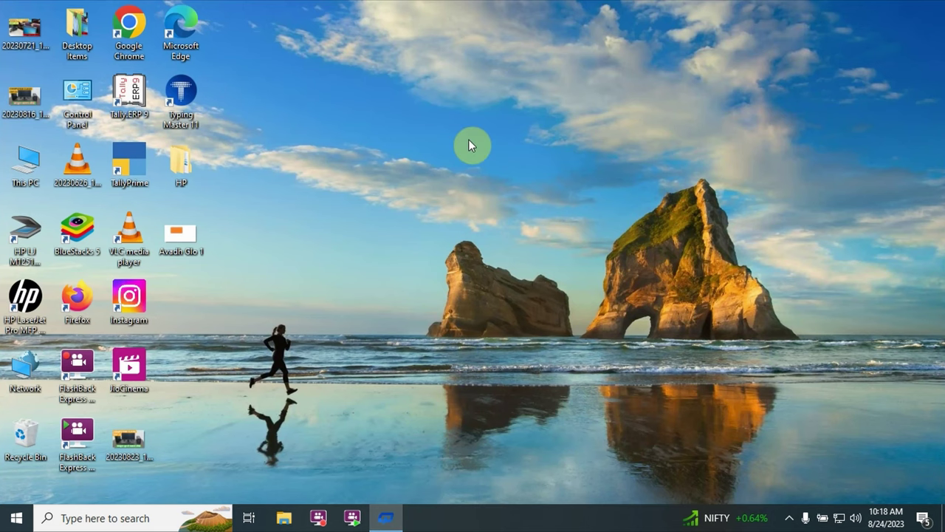
key(super)
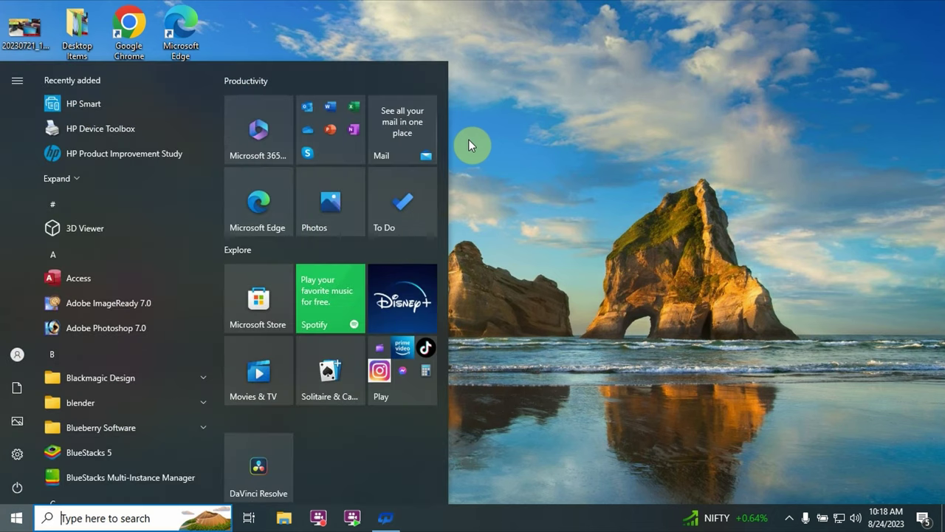
text(pai)
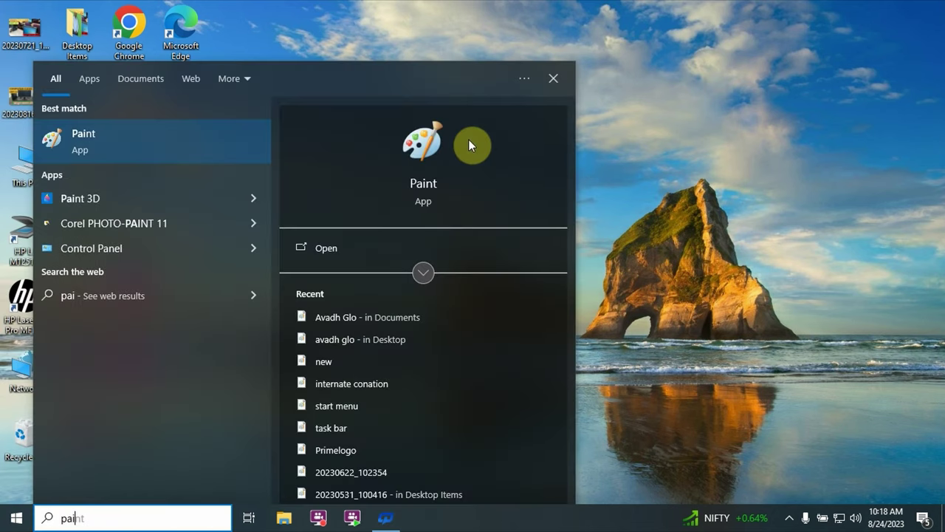
key(Return)
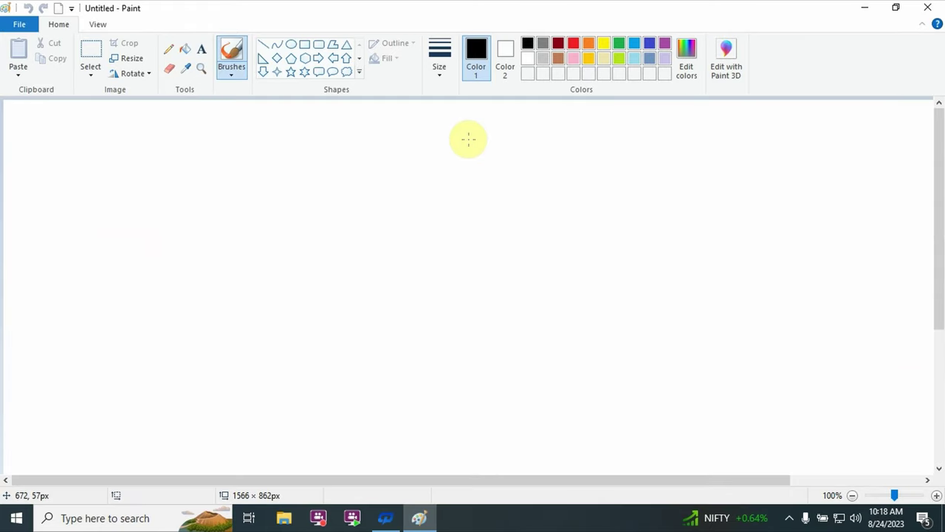
Step: Open the existing picture "Avadh Glo 1.jpg" from the Desktop
click(18, 25)
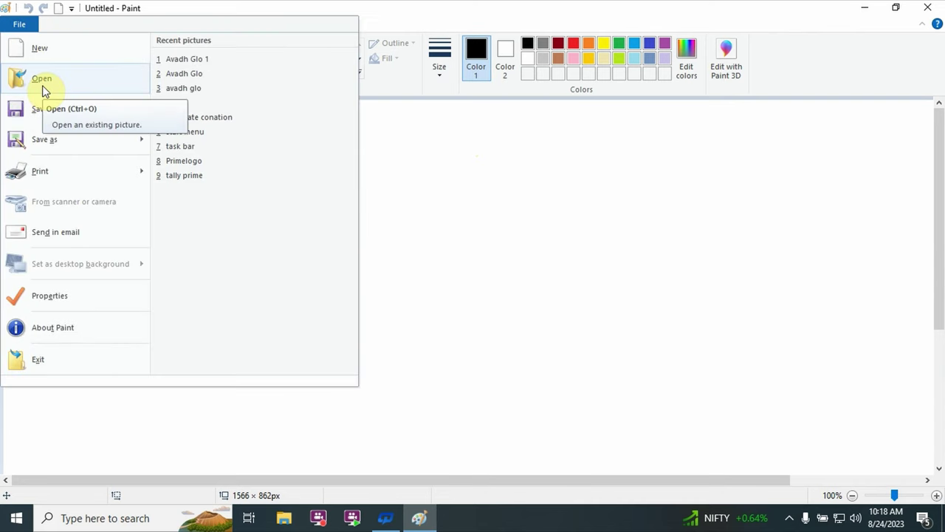
click(676, 212)
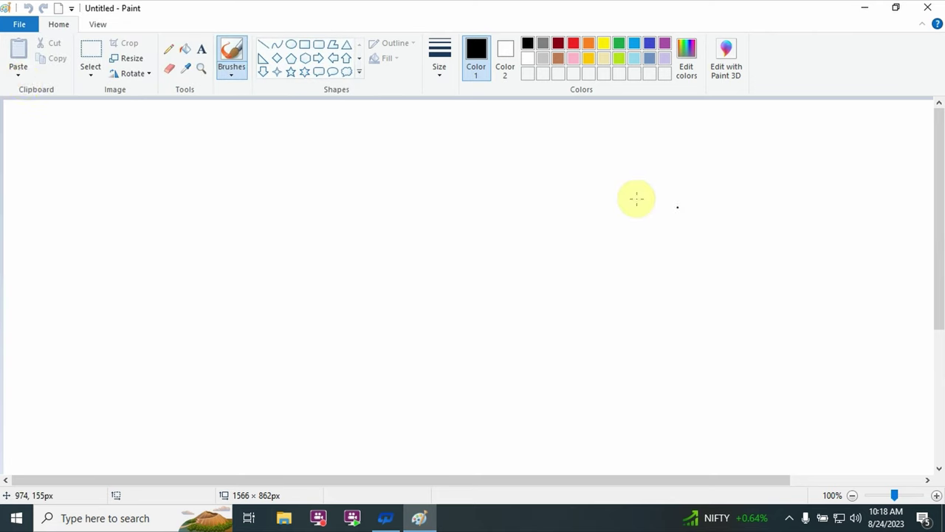
click(14, 24)
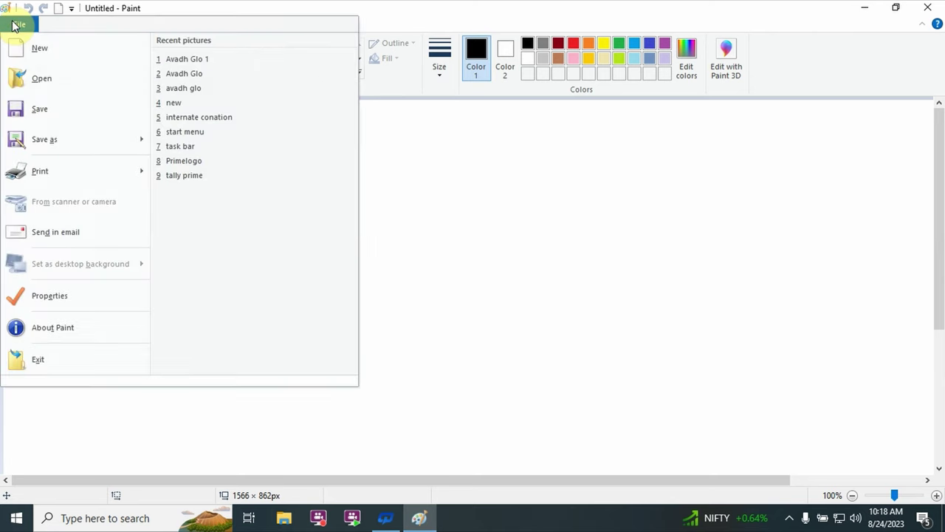
click(57, 81)
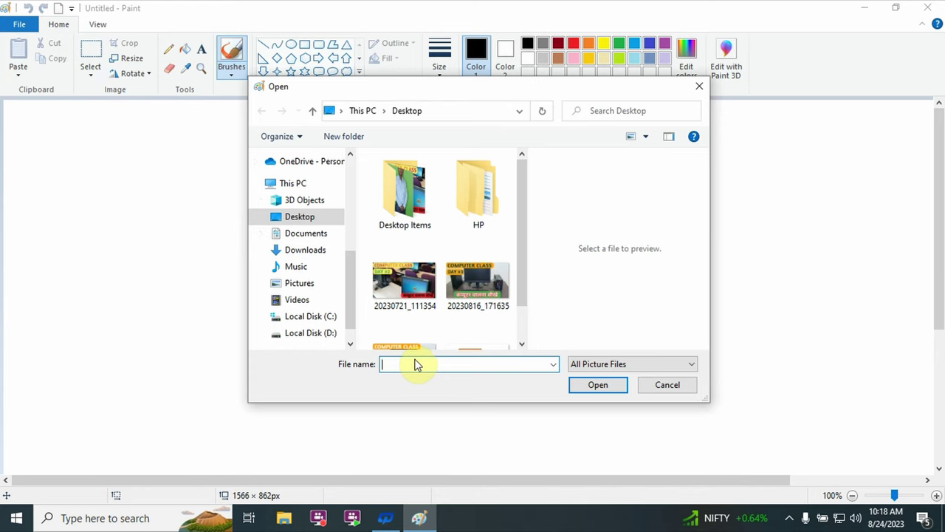
text(Ava)
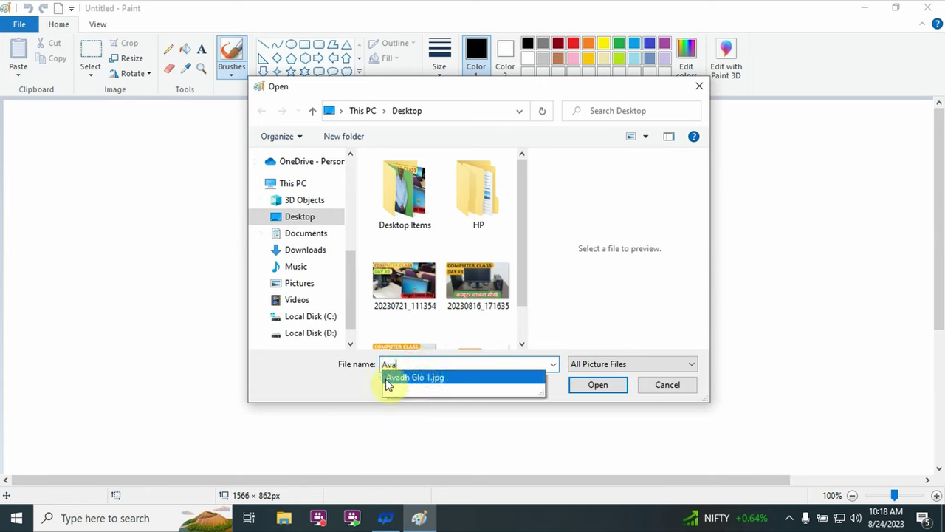
click(424, 379)
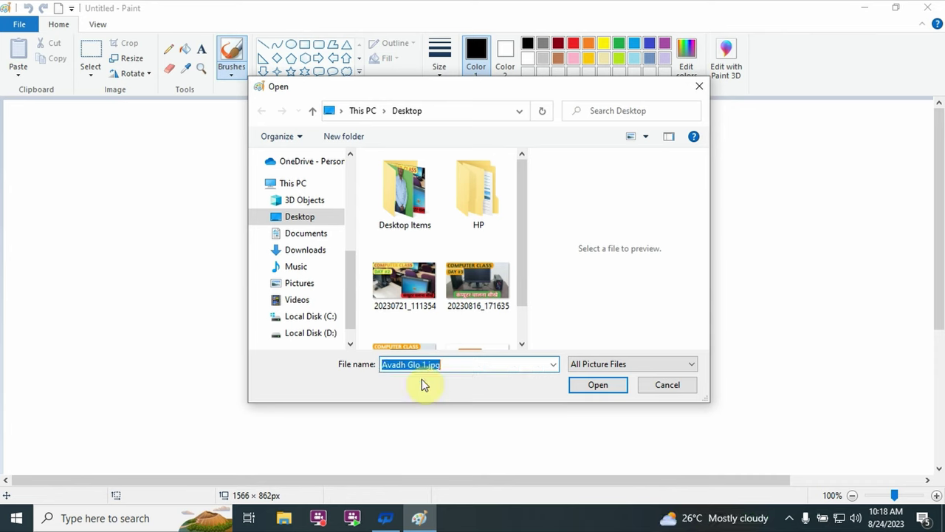
click(592, 388)
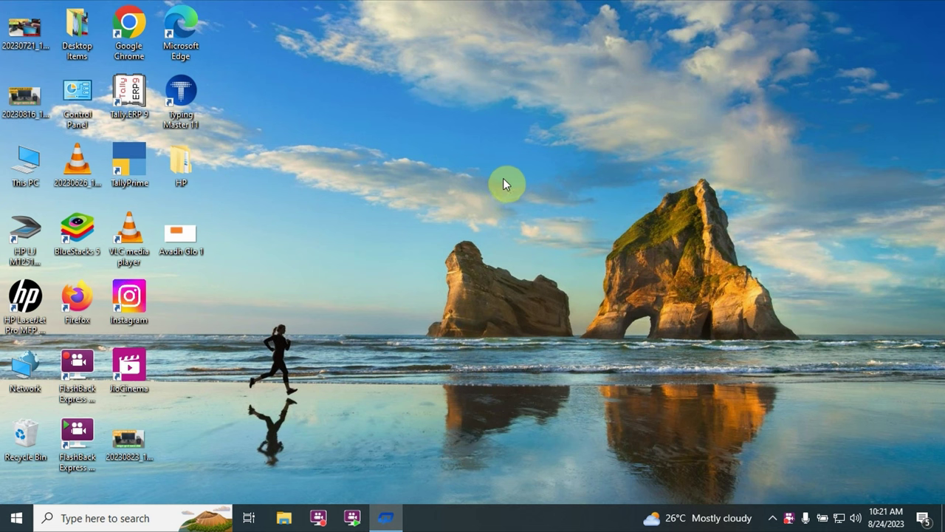
Step: Launch Notepad and maximize its window
click(22, 520)
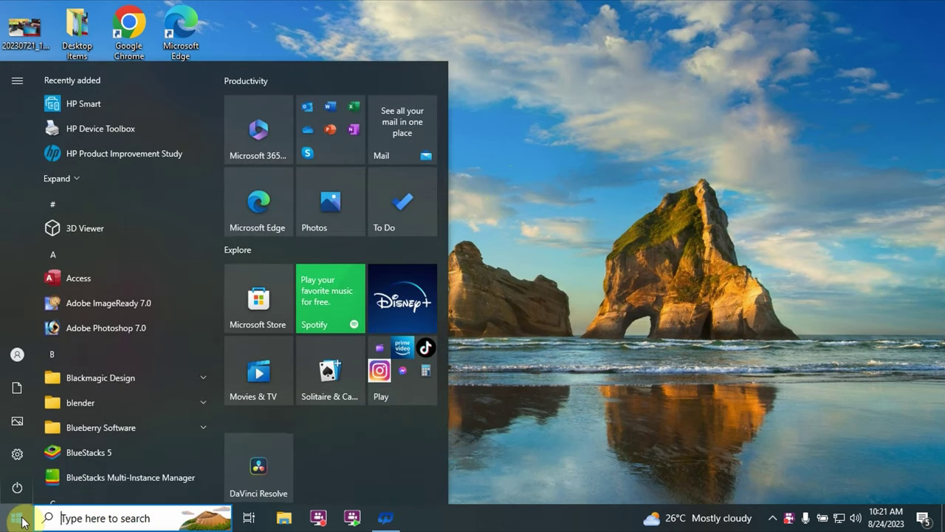
text(not)
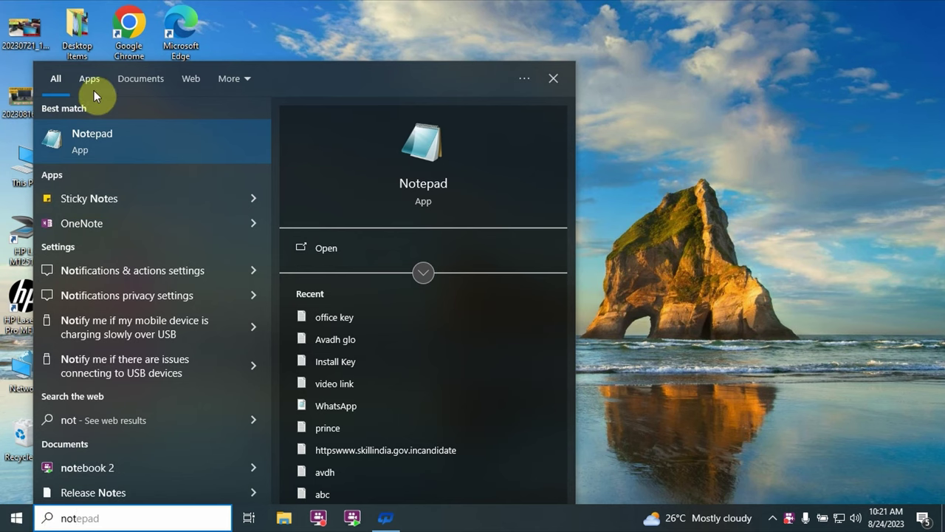
click(150, 141)
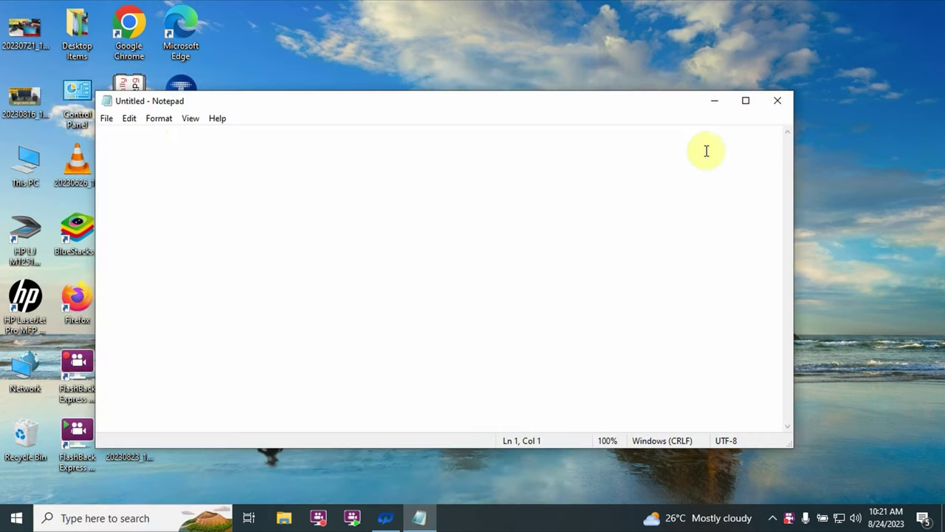
click(746, 102)
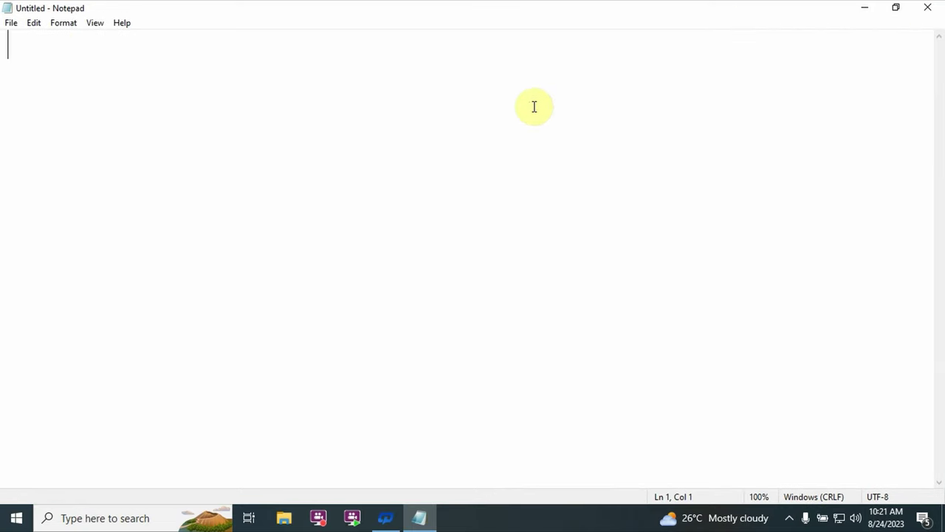
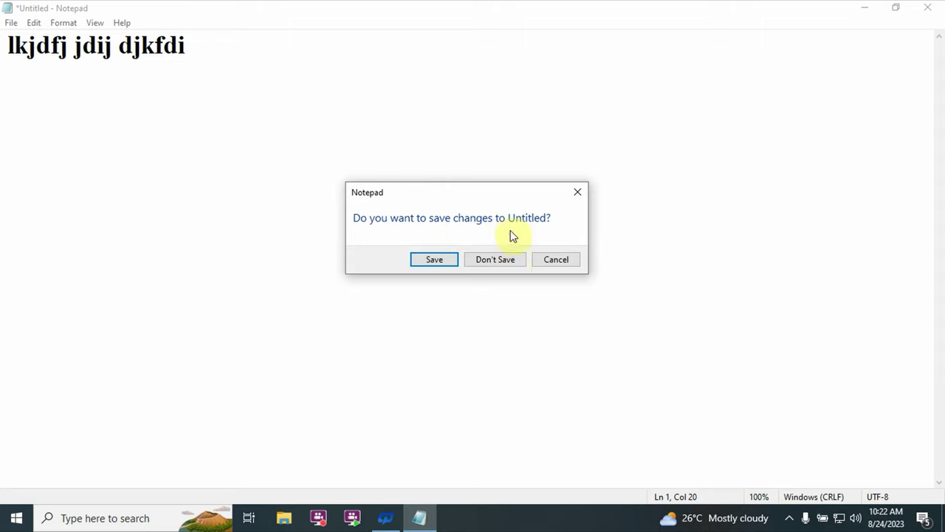
Step: Discard the unsaved text and continue in a blank, untitled document
click(505, 260)
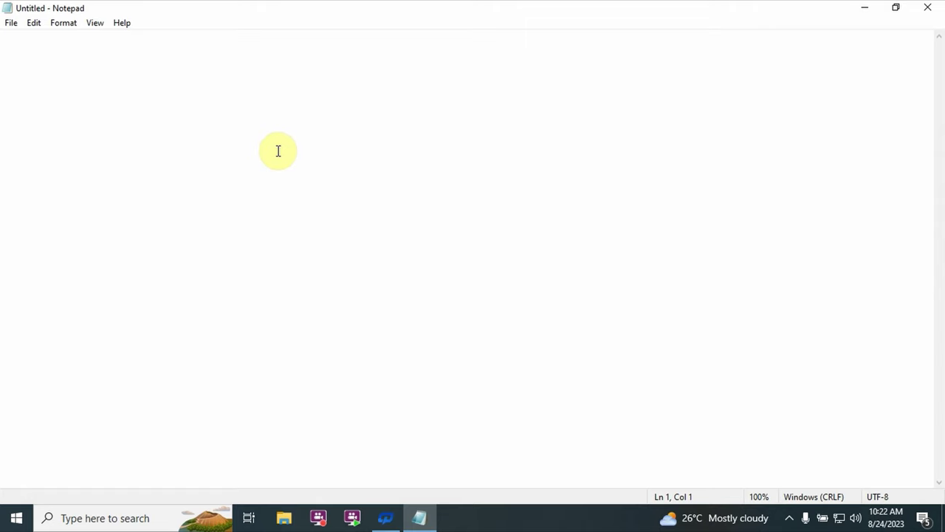
click(10, 24)
click(266, 109)
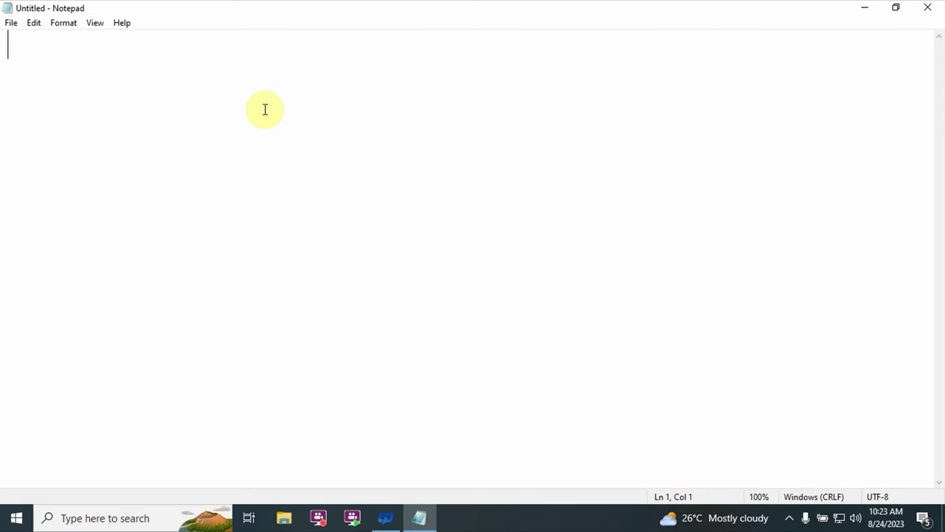
Step: Enter the sample text "SJSLFJ J DJFLJ" on the first line of the blank document
text(A)
key(BackSpace)
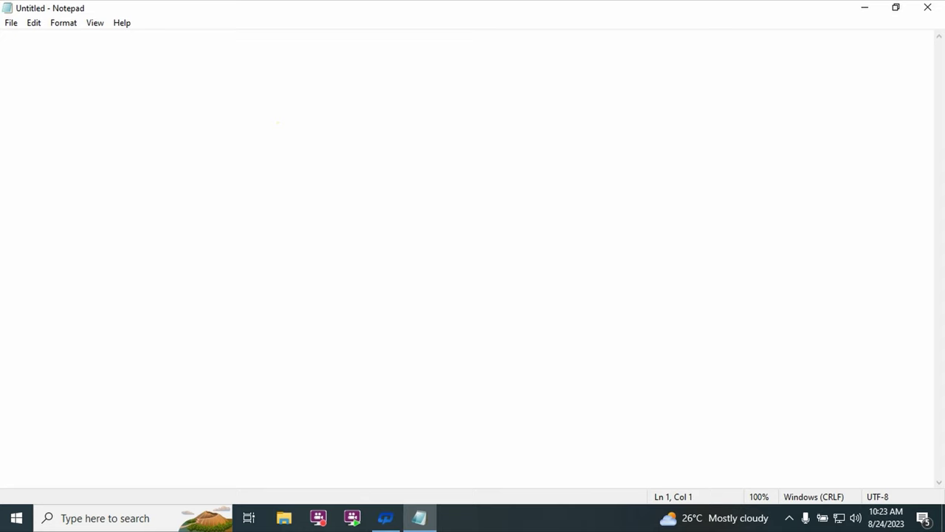
text(SJSLFJ )
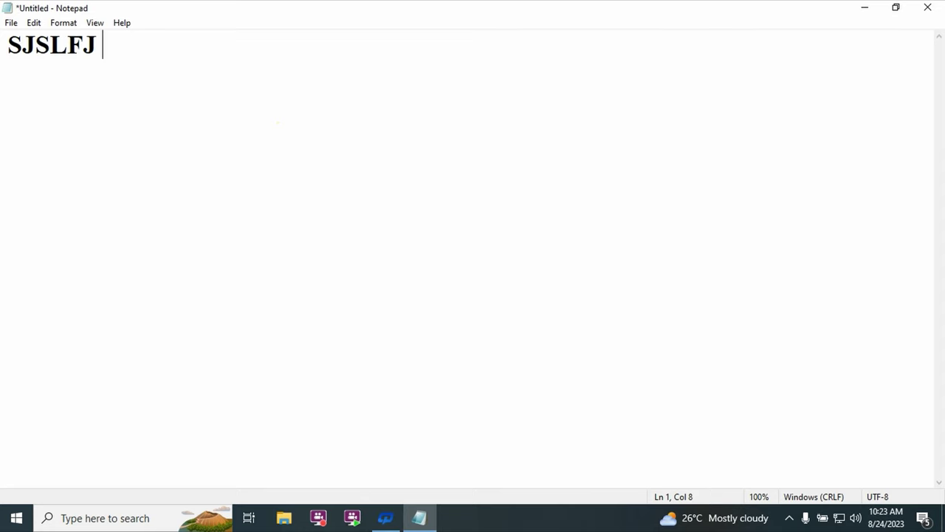
text(J DJFLJ)
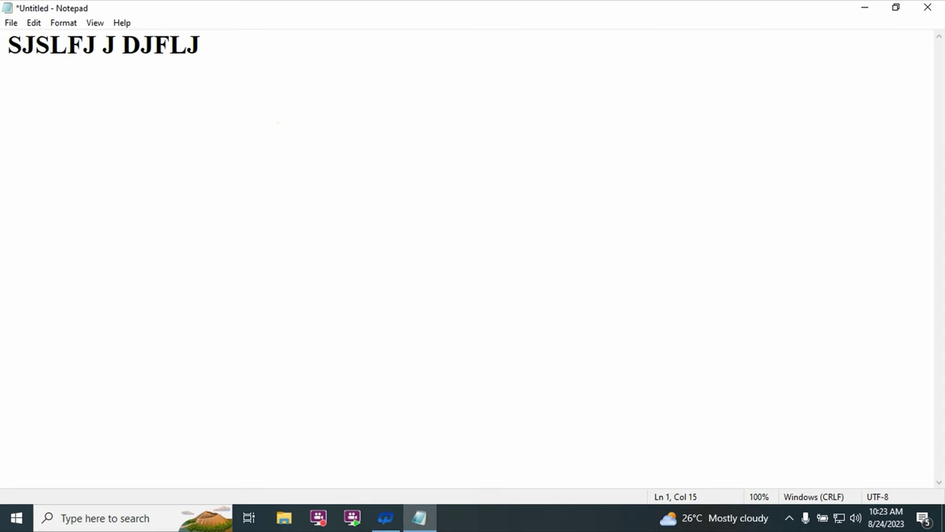
Step: Save the document to the Desktop as a text file named XYZ and close it
click(9, 24)
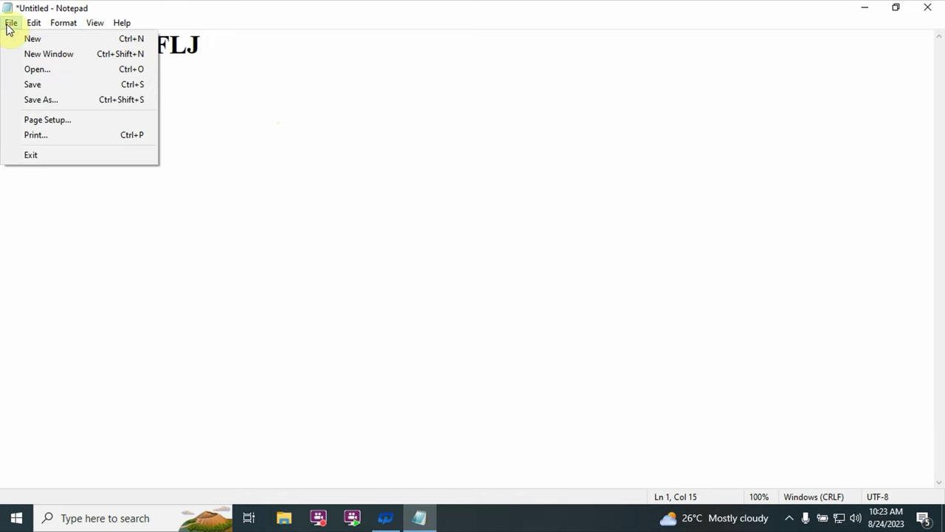
click(36, 84)
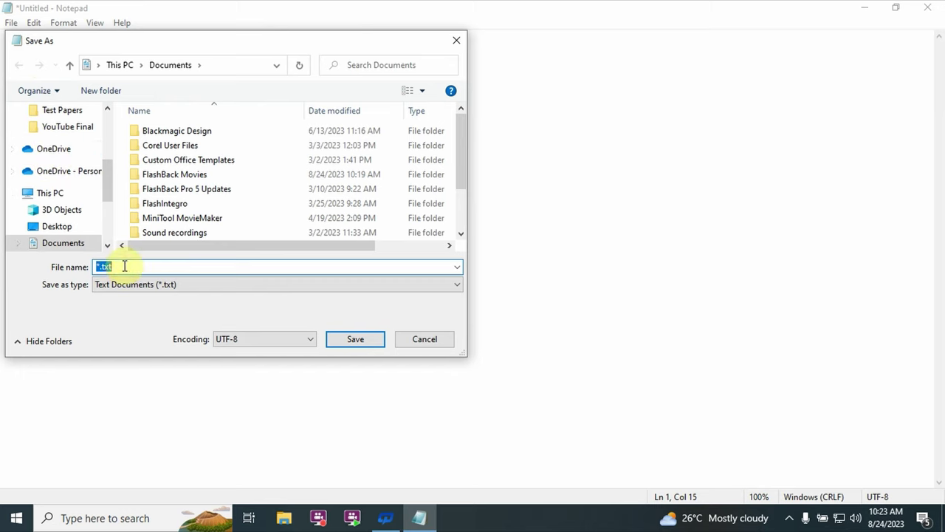
text(XYZ)
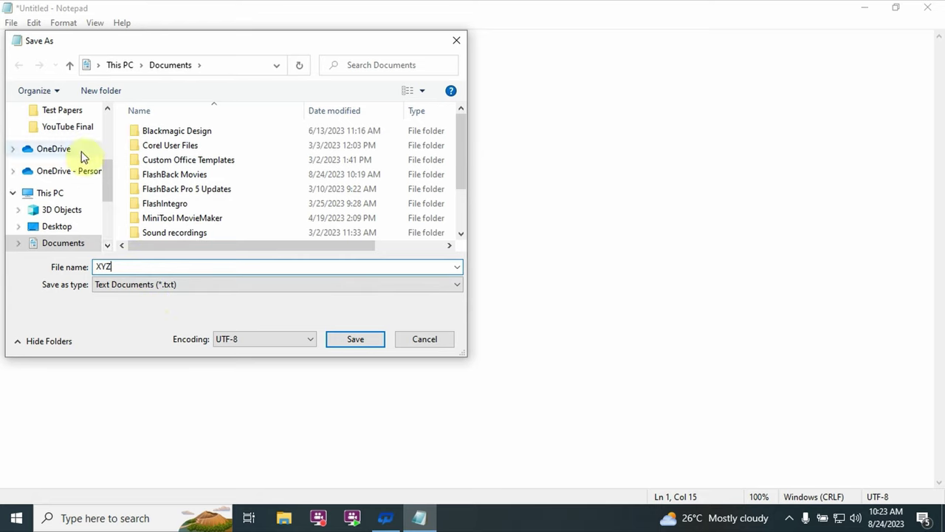
click(70, 229)
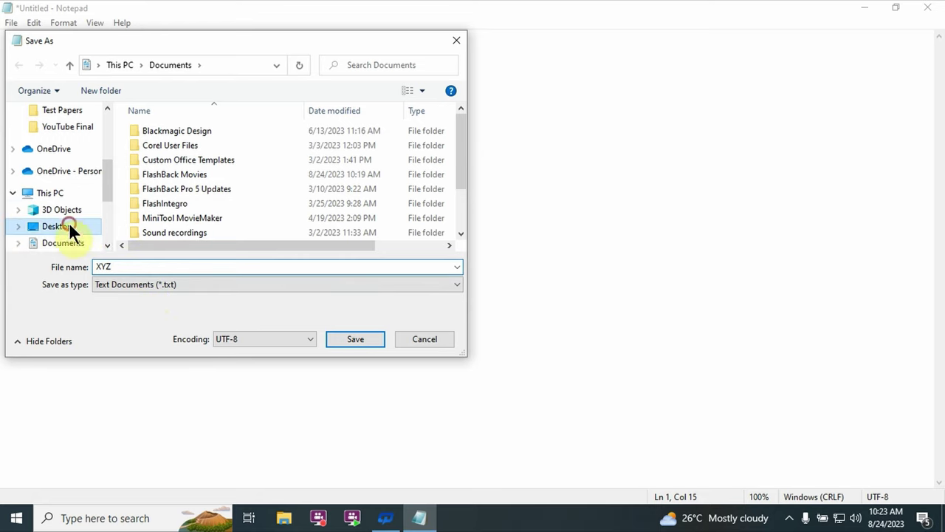
click(358, 340)
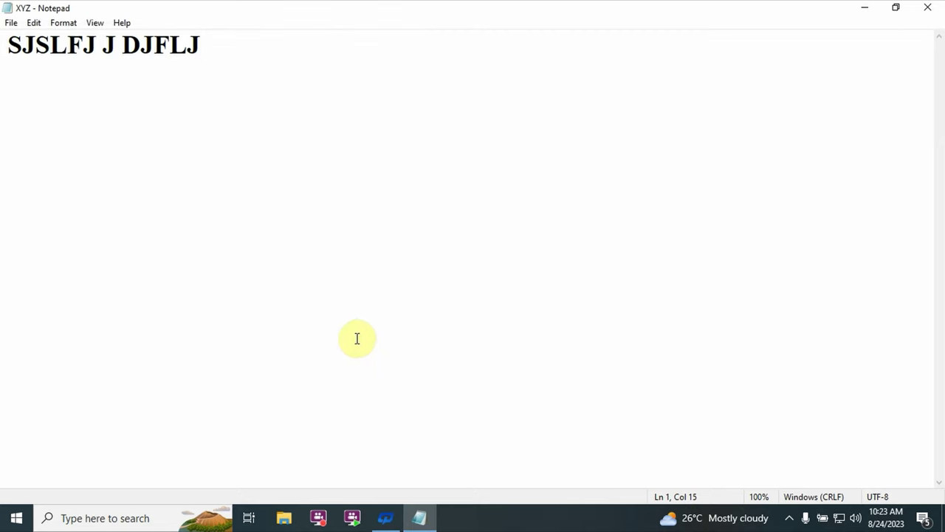
click(924, 7)
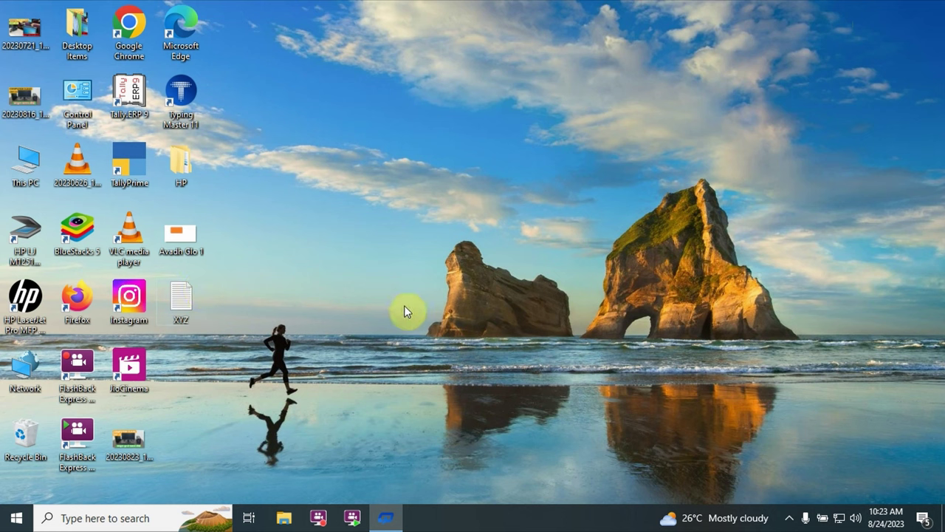
Step: Launch Notepad again and maximize its window
key(super)
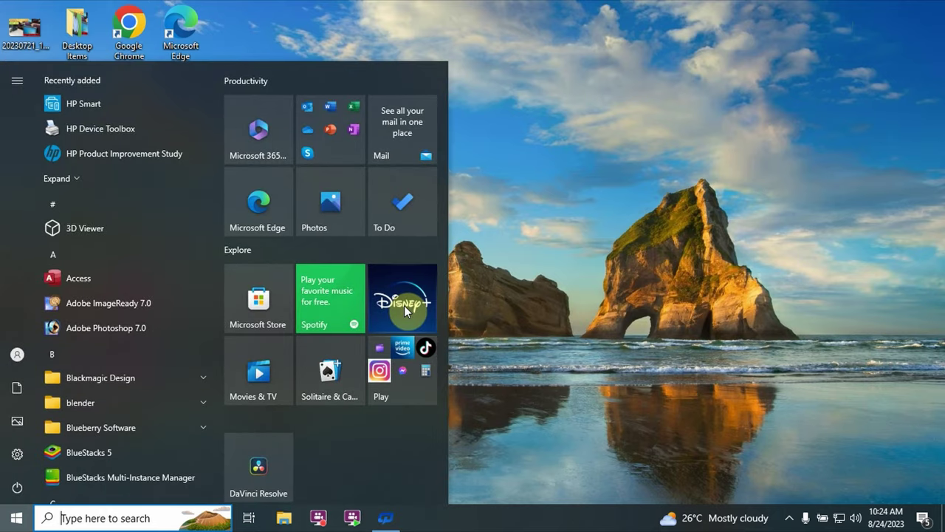
text(NOT)
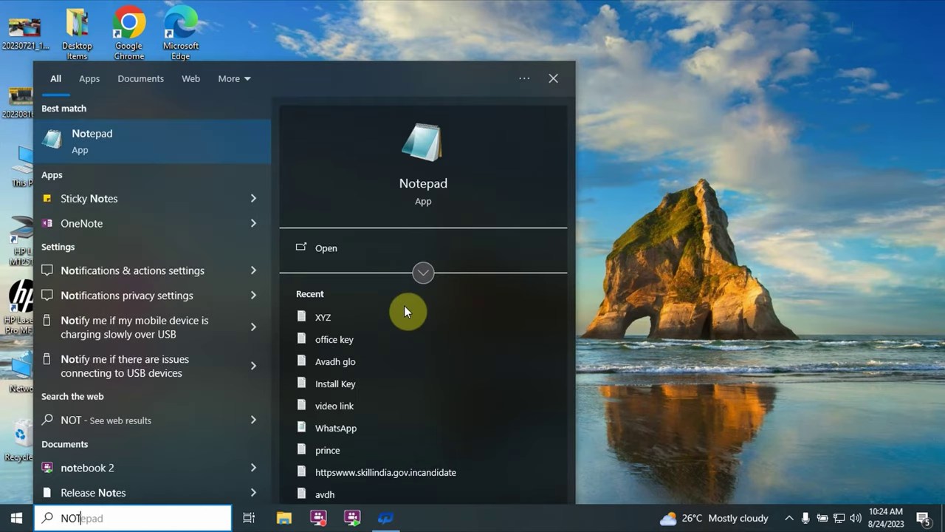
key(Return)
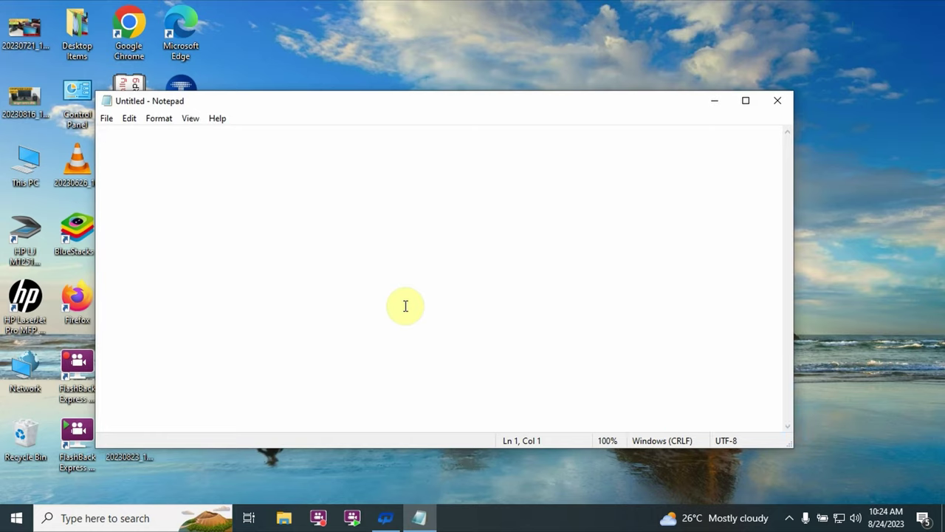
key(super+Up)
Step: Open the saved file XYZ.txt from the Desktop, then close Notepad
click(12, 24)
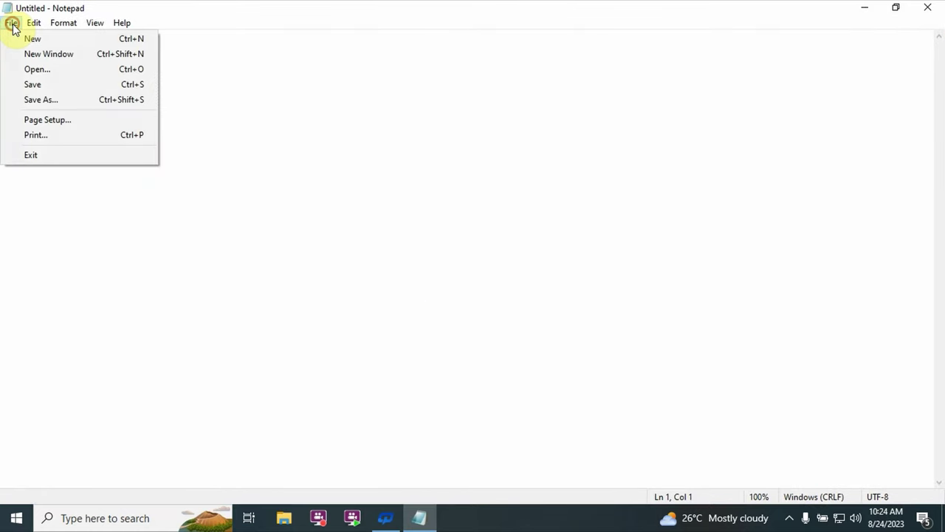
click(62, 73)
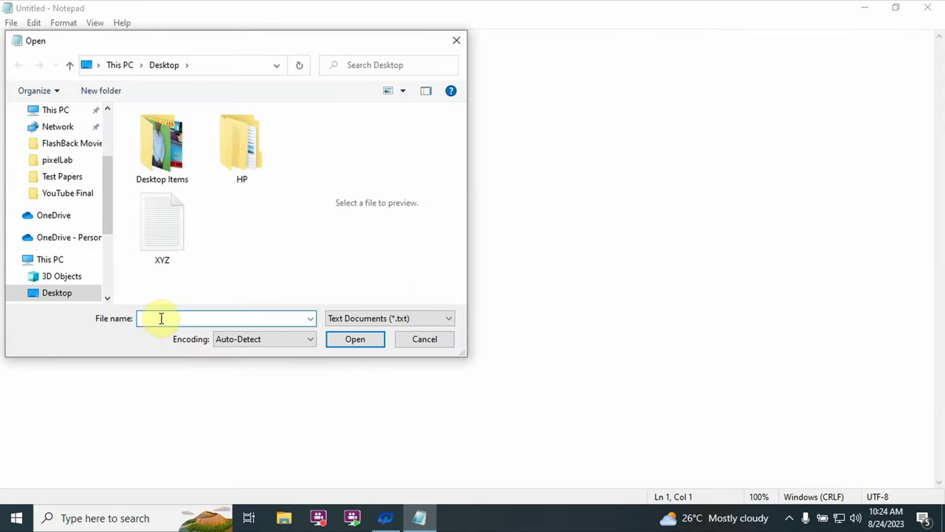
text(XYZ)
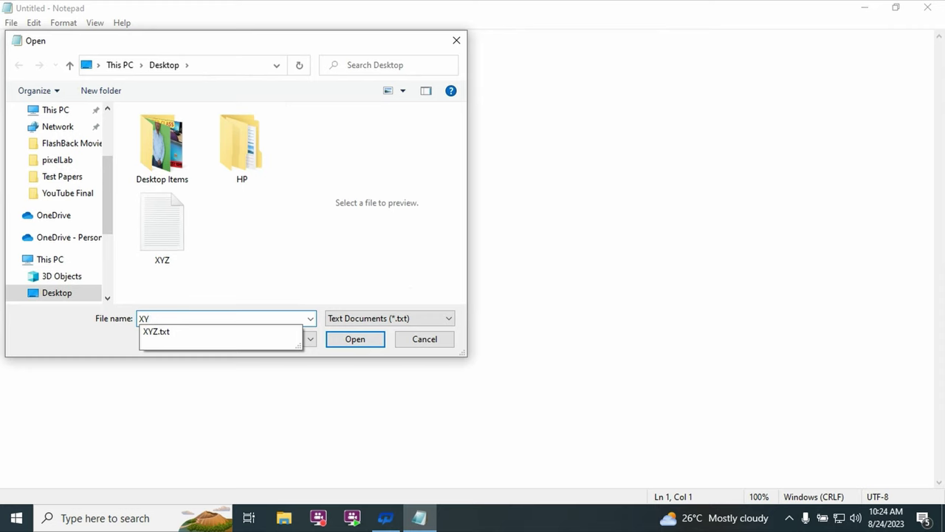
click(177, 332)
click(358, 338)
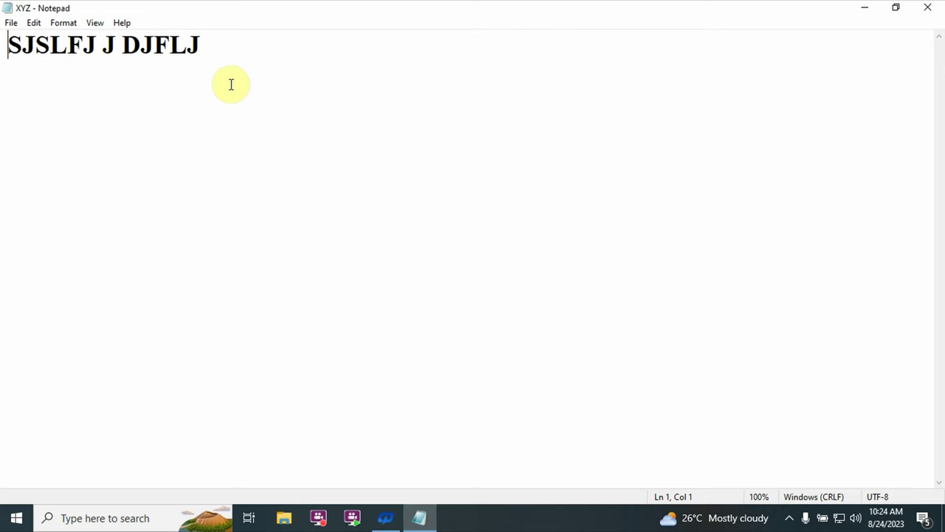
key(alt+F4)
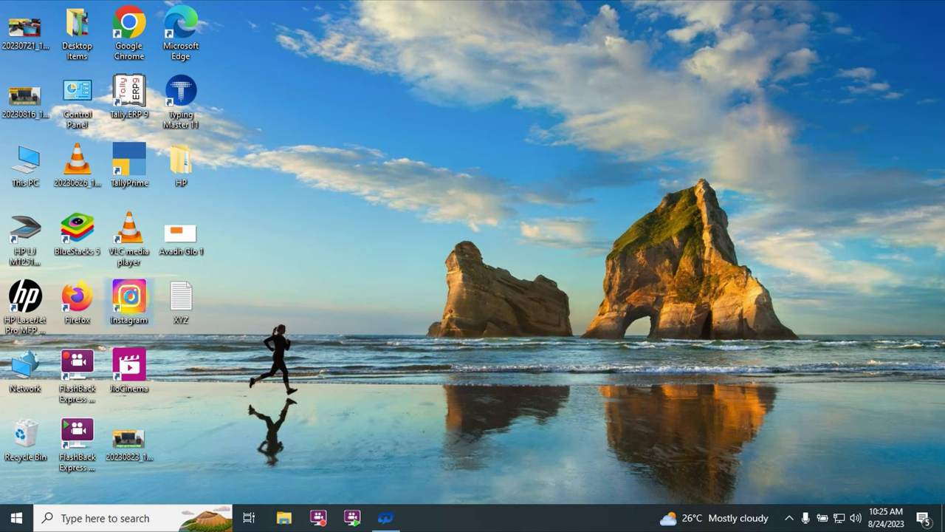
Step: Rename the Instagram shortcut on the desktop to "Avadh Glo"
right_click(132, 300)
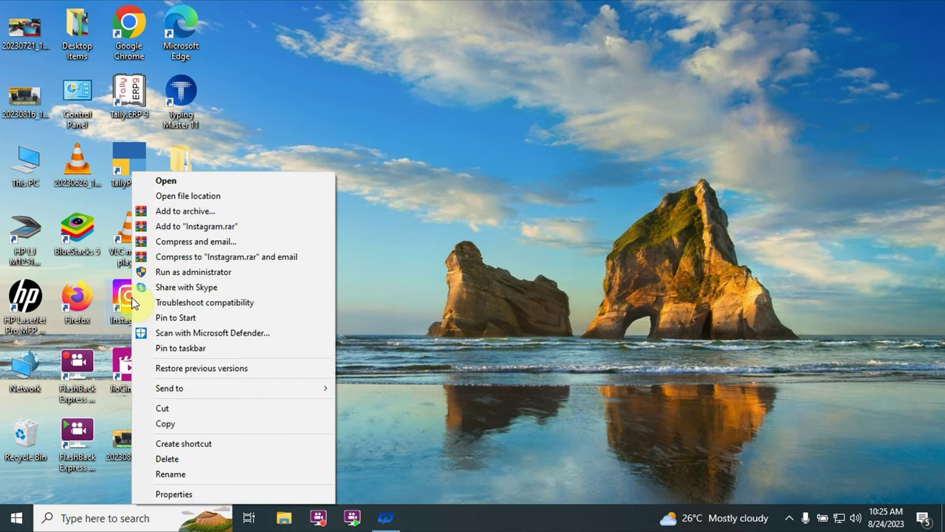
click(177, 476)
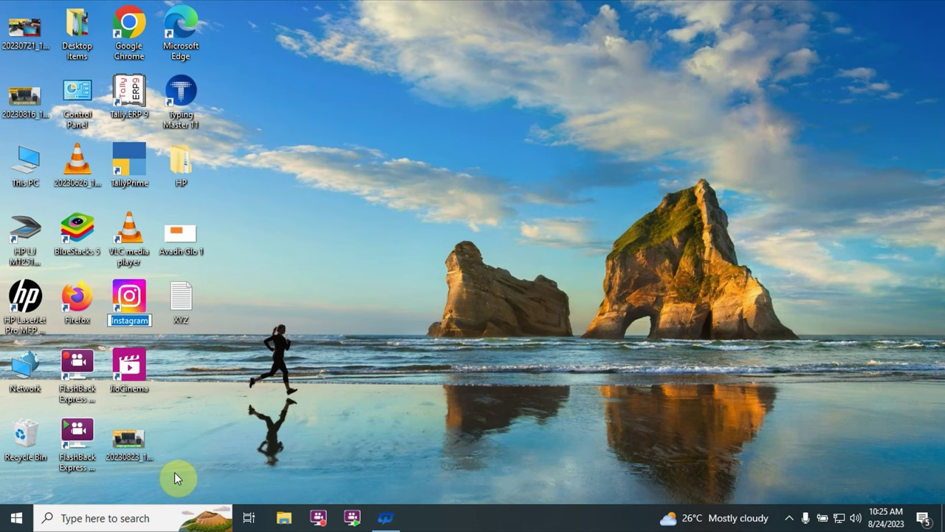
right_click(127, 370)
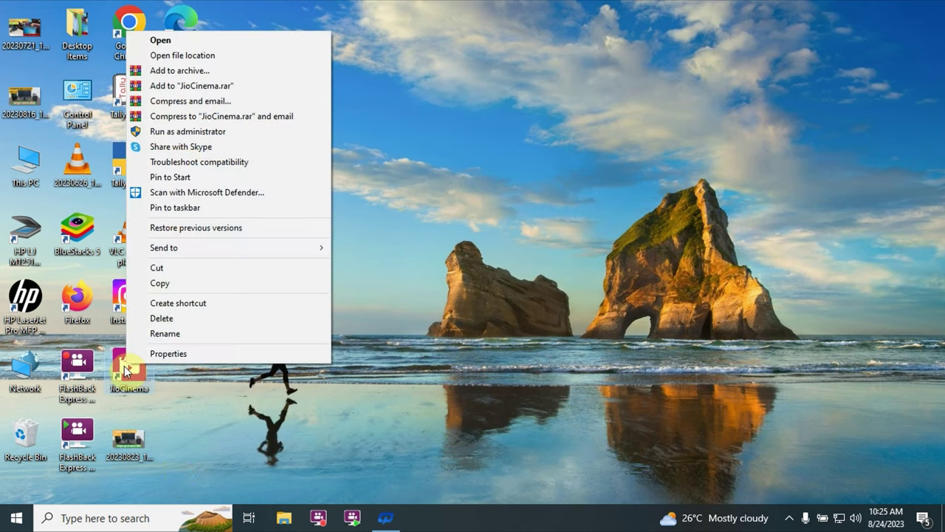
click(135, 322)
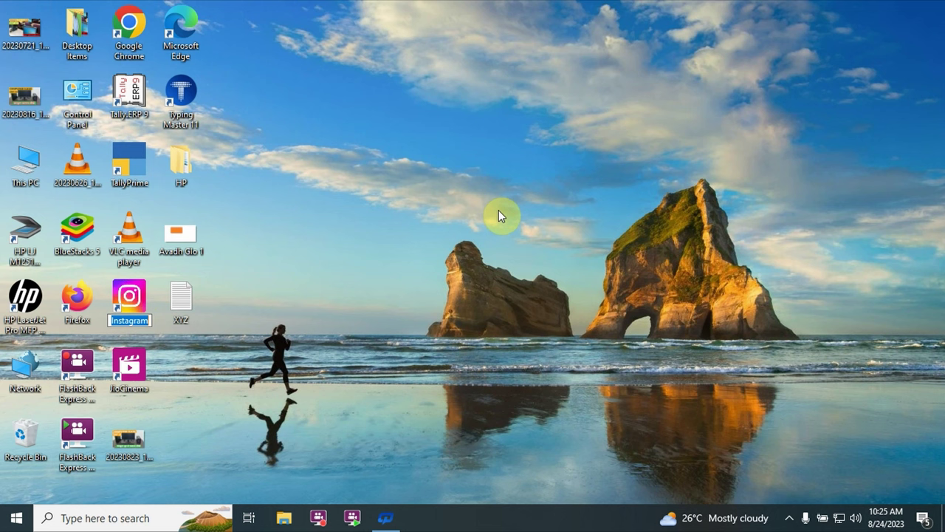
text(Ava)
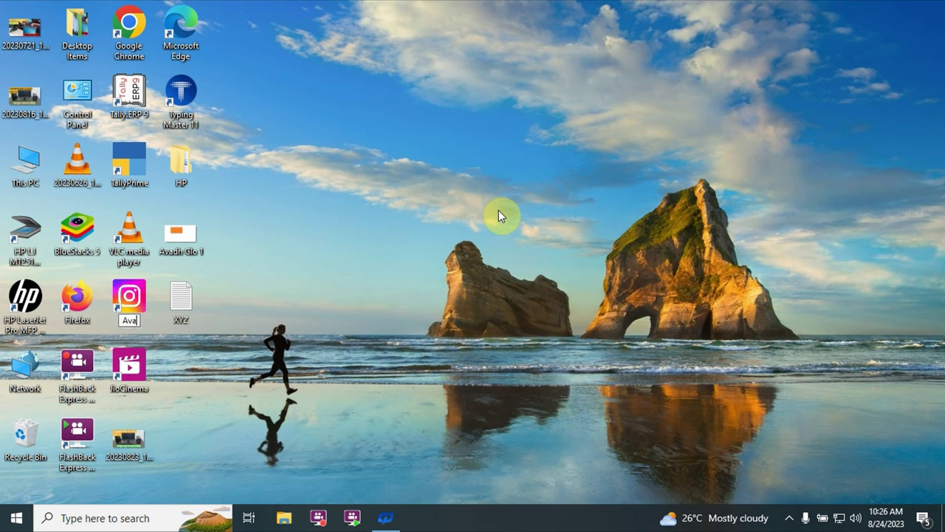
text(dh Glo)
key(Return)
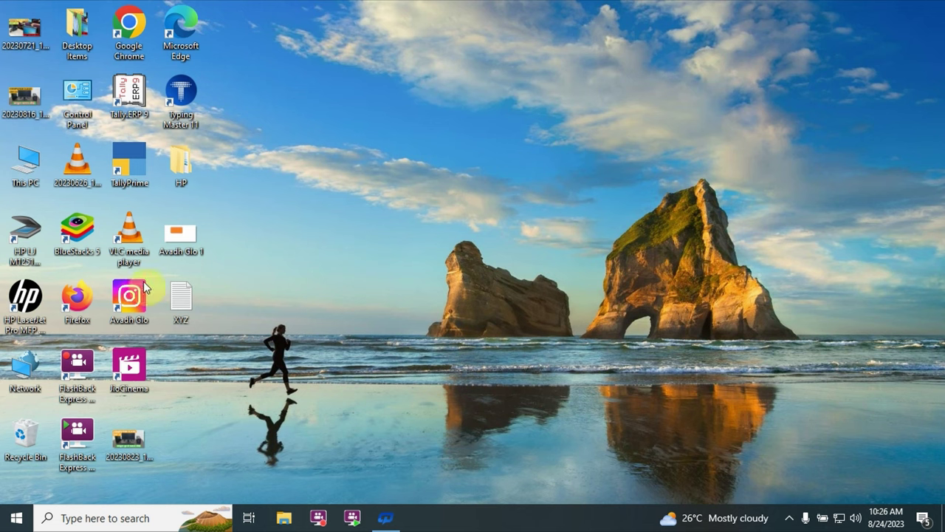
Step: Switch to Control Panel and bring up the mouse properties
click(16, 518)
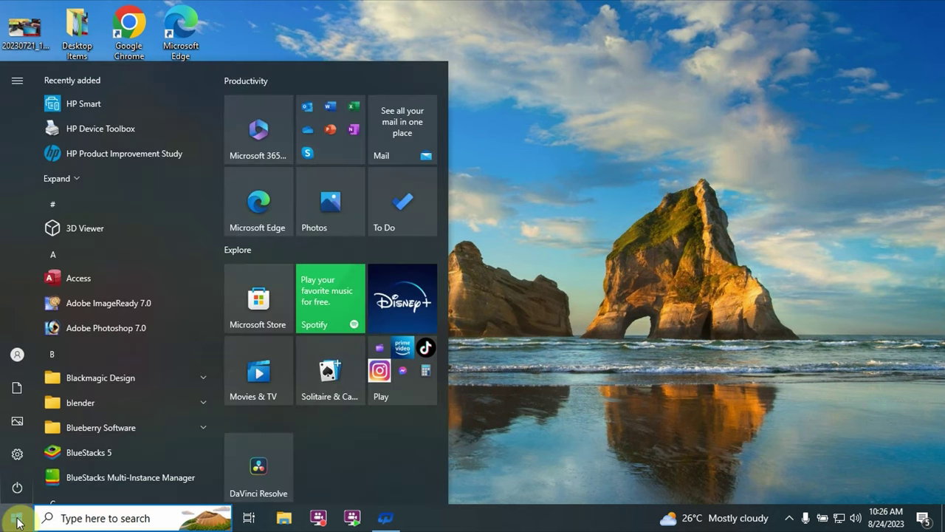
text(c)
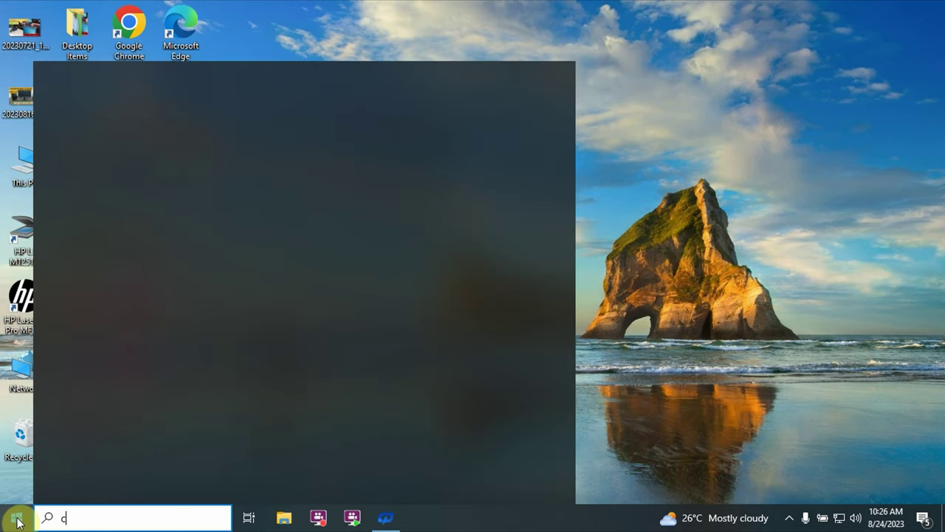
text(on)
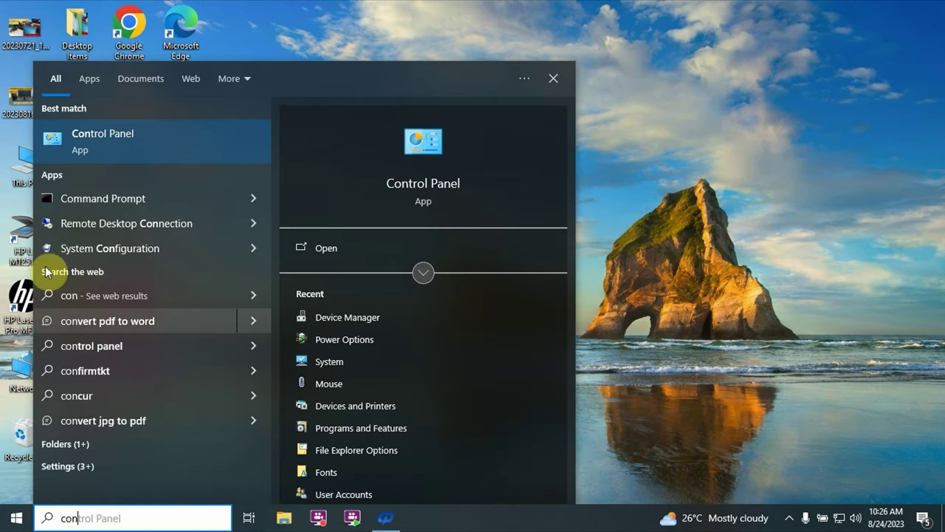
click(172, 143)
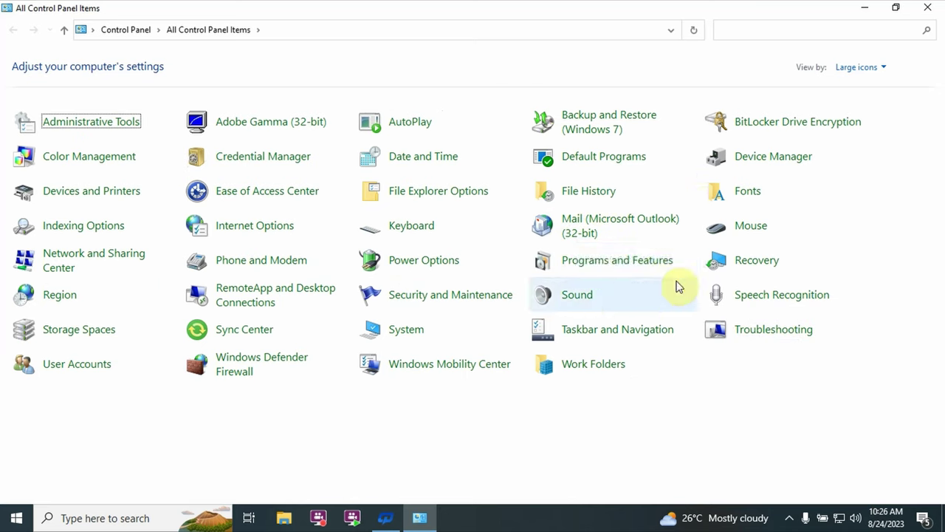
click(756, 225)
click(758, 225)
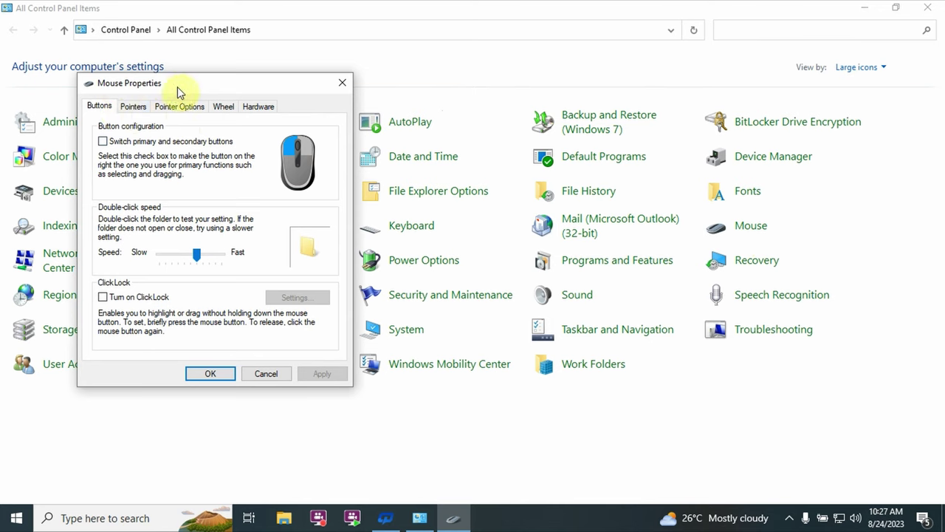
Step: Change the Normal Select pointer to the aero_link_il cursor, apply it, and close the mouse properties and Control Panel
click(144, 110)
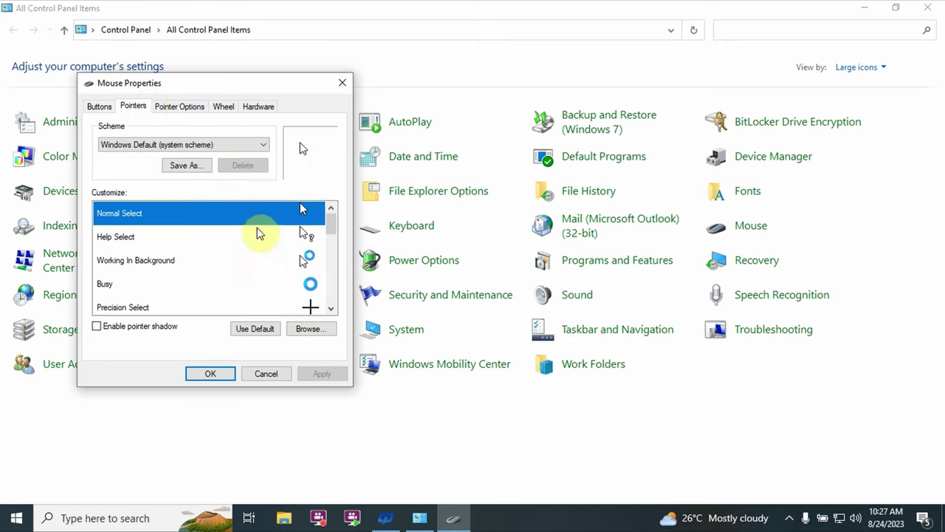
click(302, 329)
scroll(227, 275, down, 2)
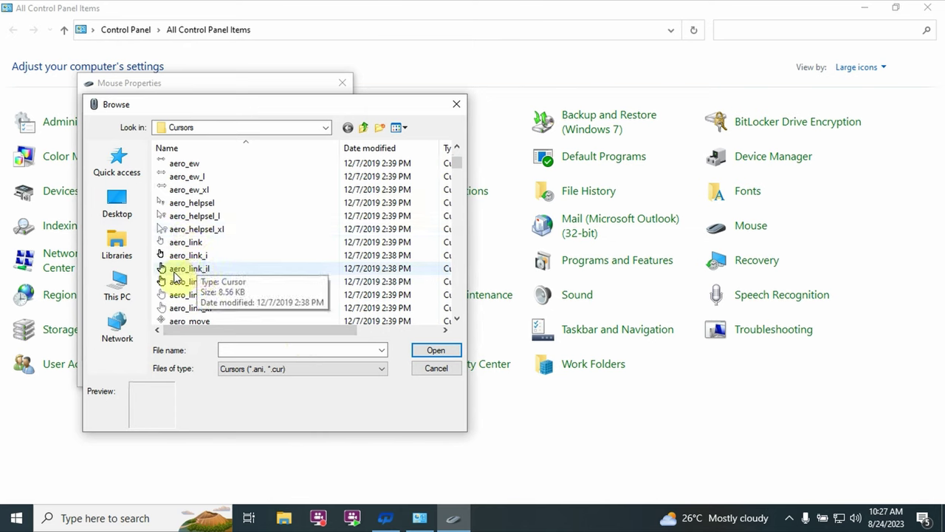
click(176, 273)
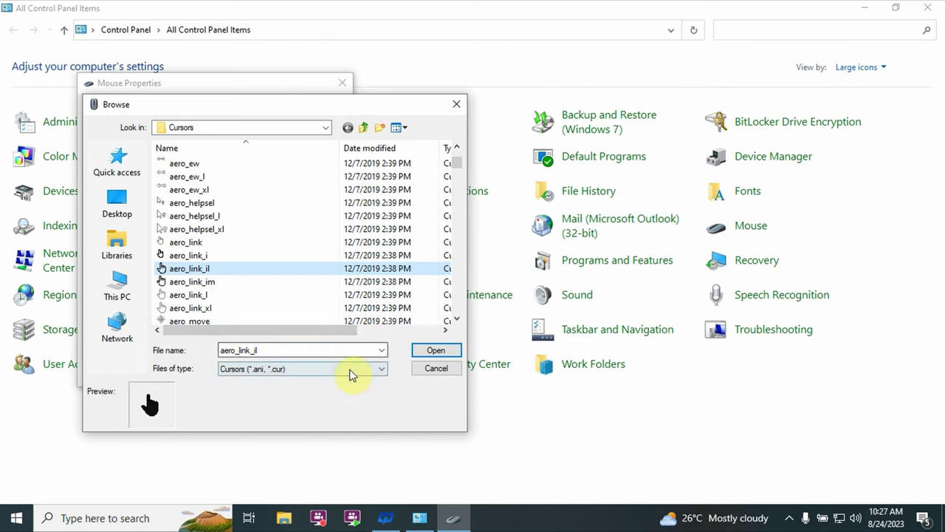
click(435, 354)
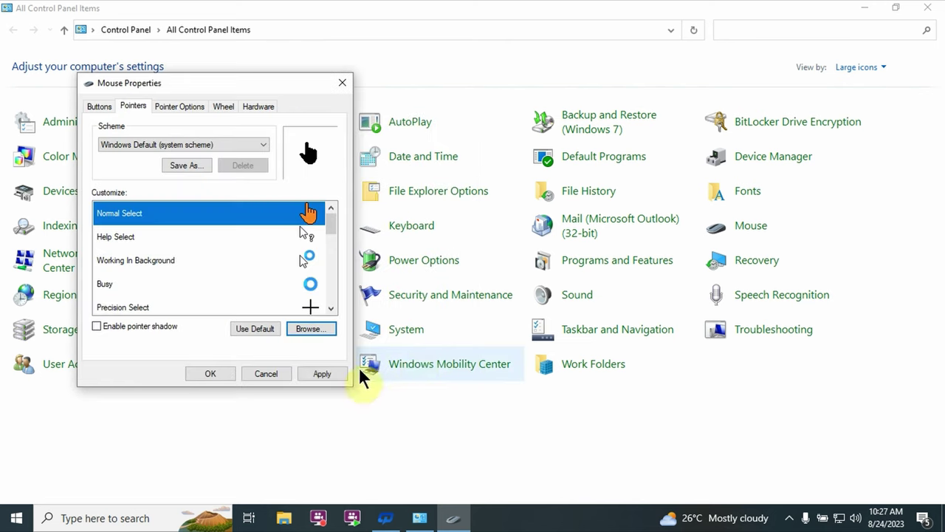
click(325, 376)
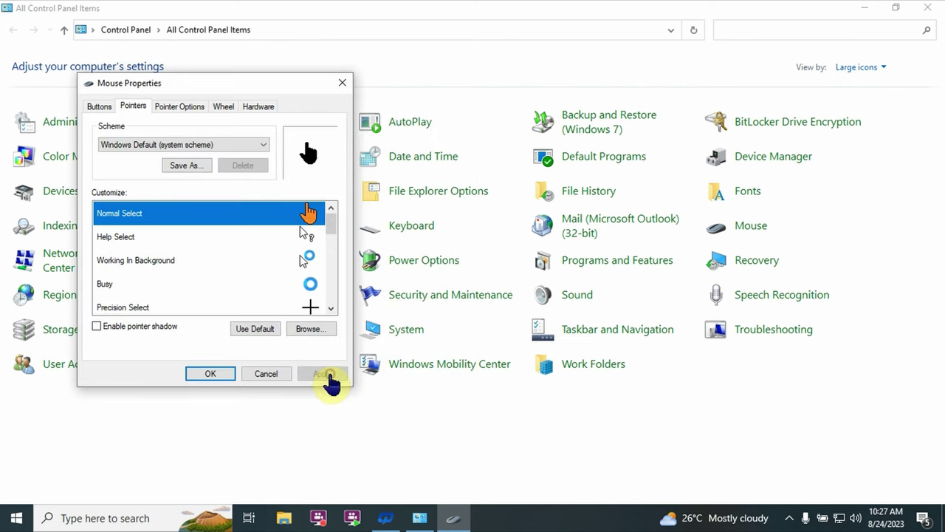
click(213, 375)
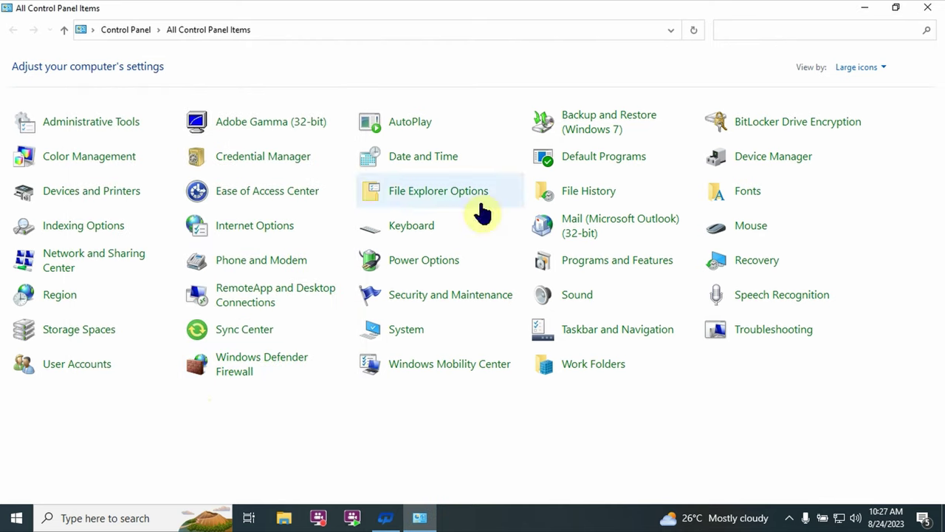
click(928, 7)
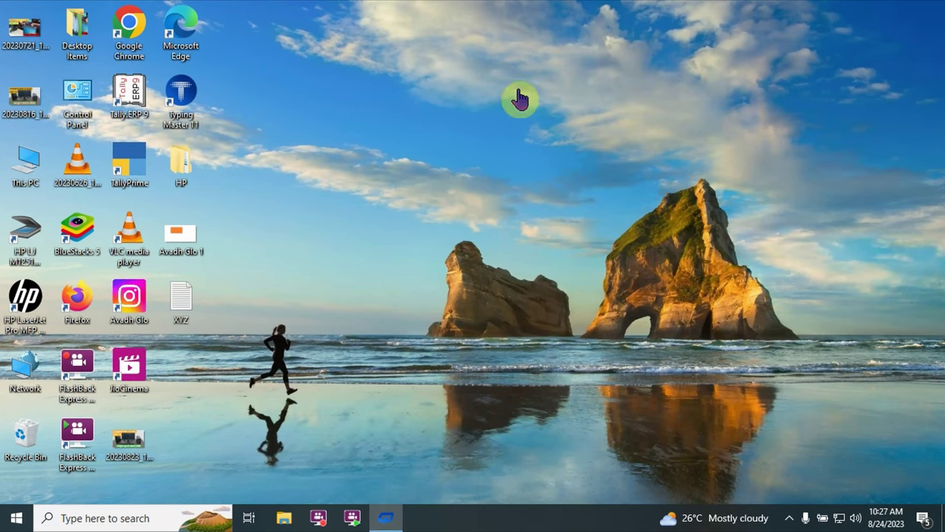